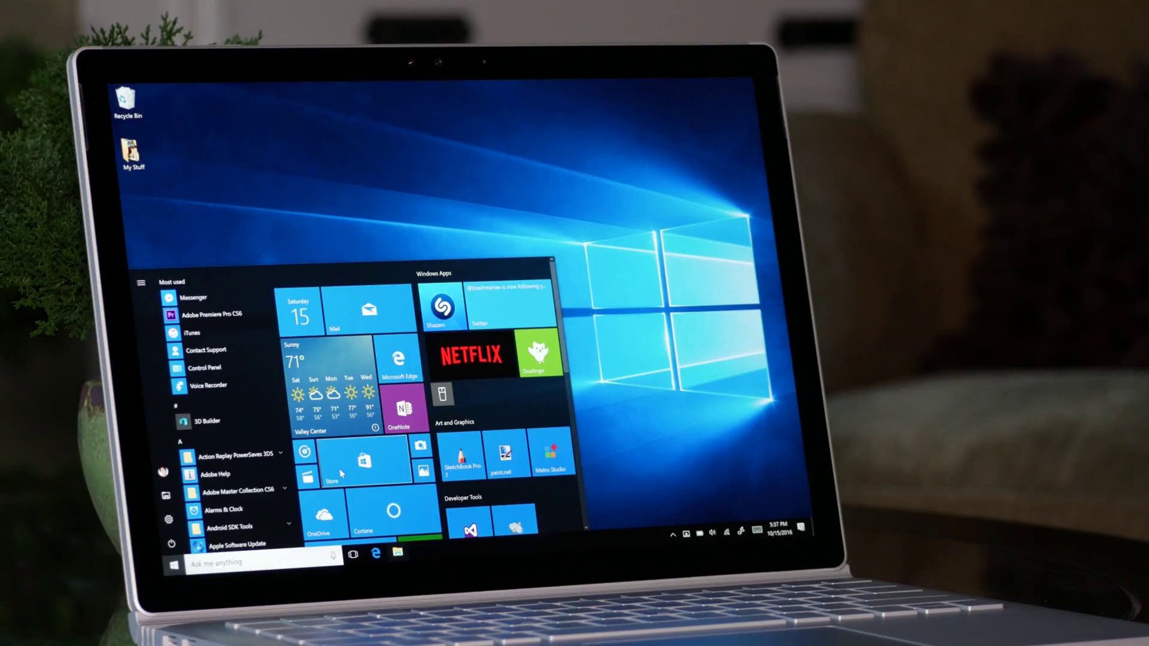
- Launch Microsoft Store from its tile to begin searching for the Instagram app
left_click(340, 469)
type("Instagra")
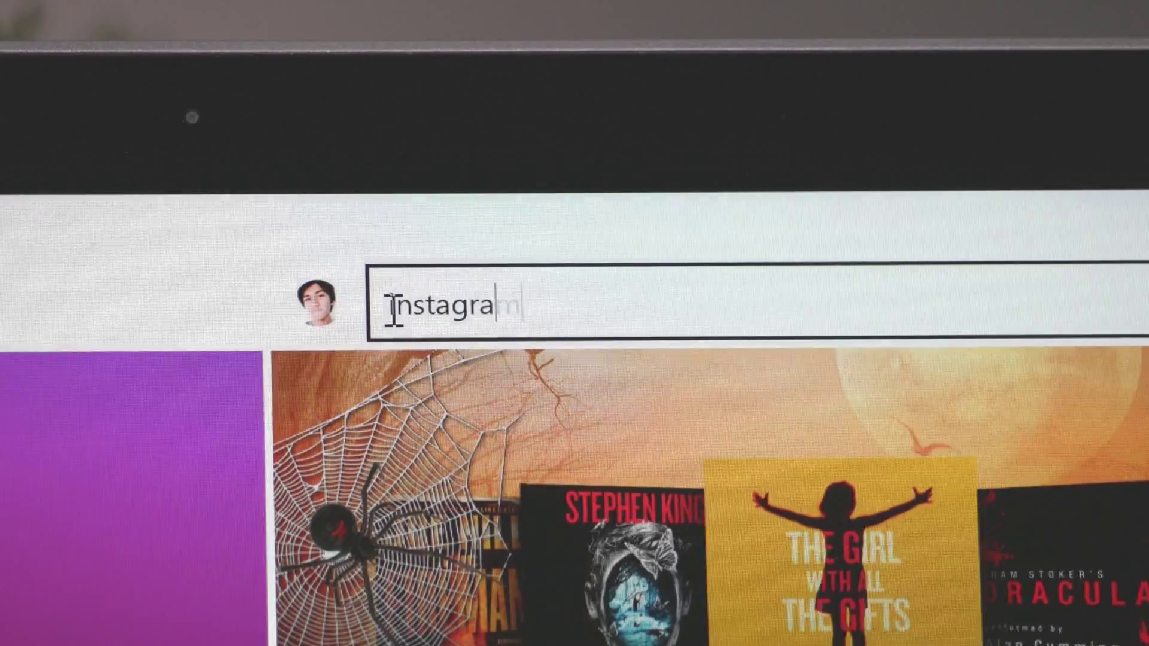